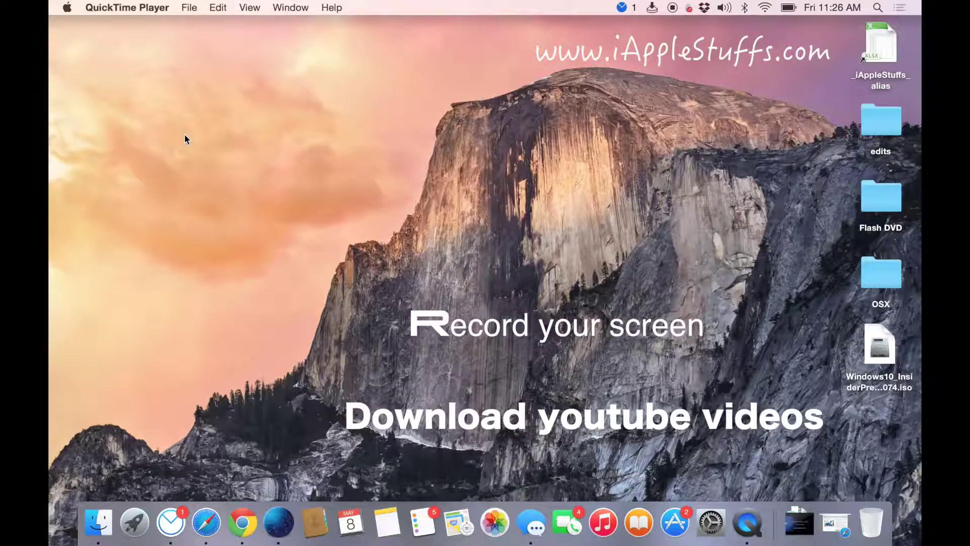
# Launch MacX Video Converter Pro from a Spotlight search for "maxx"
pyautogui.press('super+space')
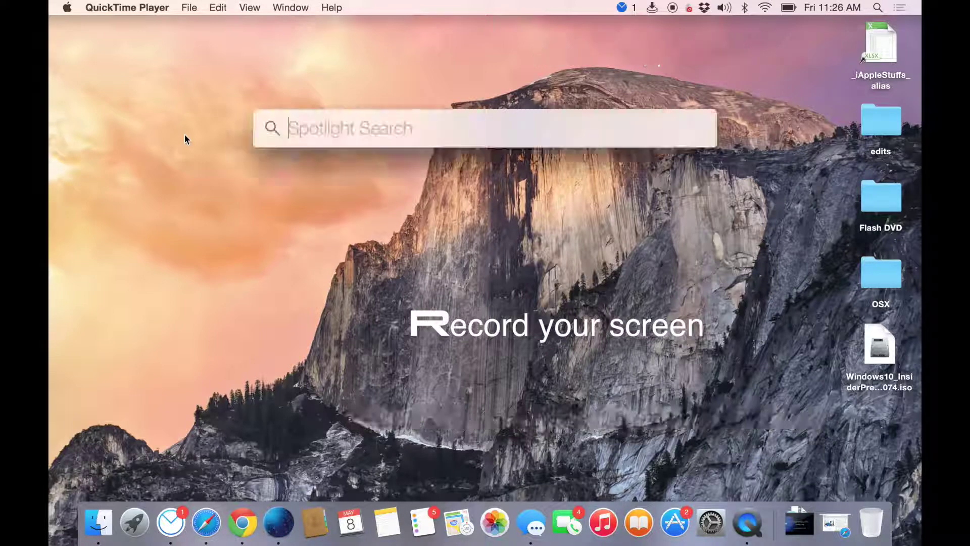
pyautogui.write('maxx')
pyautogui.press('Return')
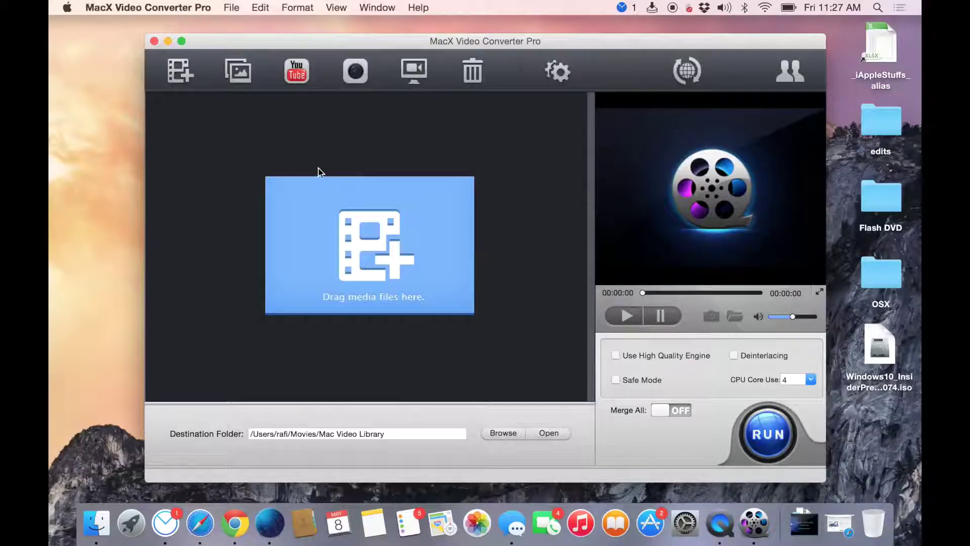
# Add IMG_0034.mov from the Downloads folder to the converter
pyautogui.click(181, 71)
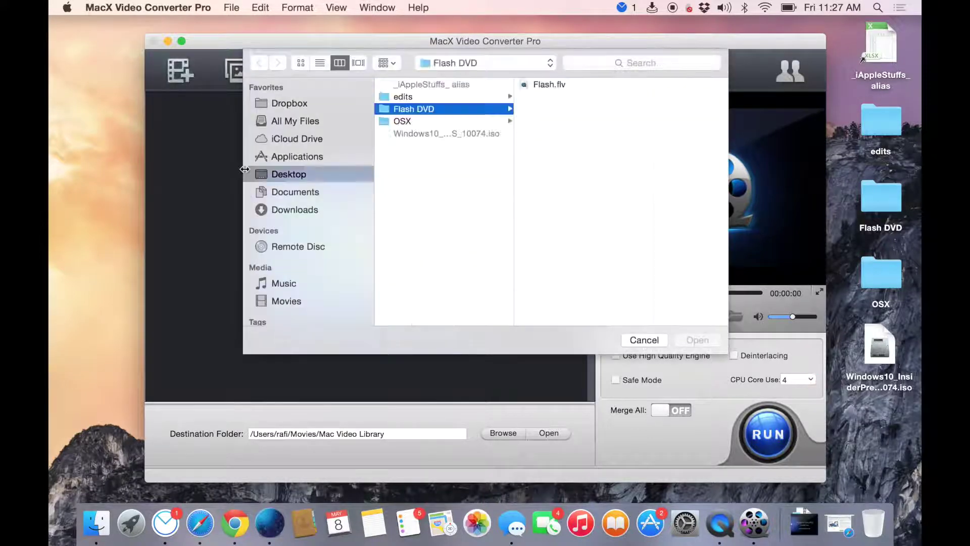
pyautogui.click(295, 210)
pyautogui.click(428, 120)
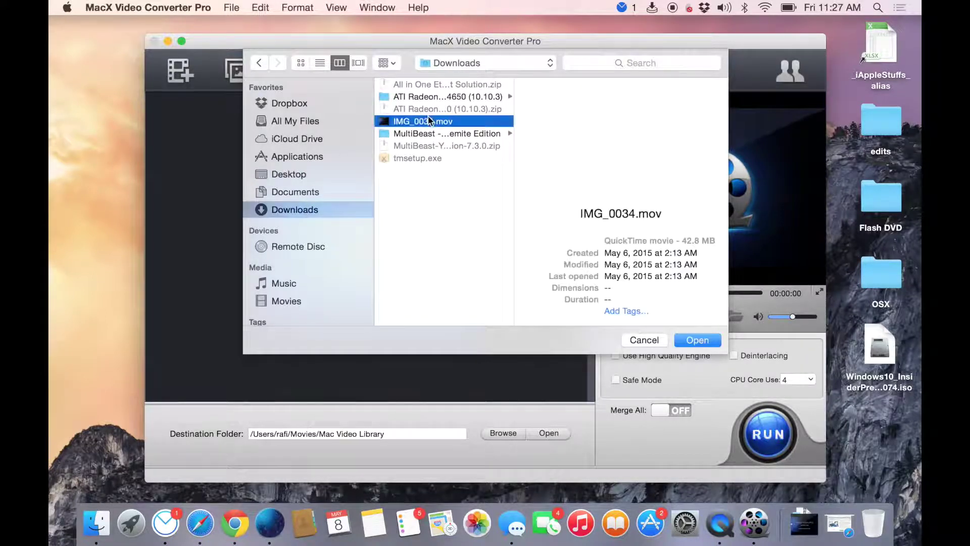
pyautogui.click(697, 341)
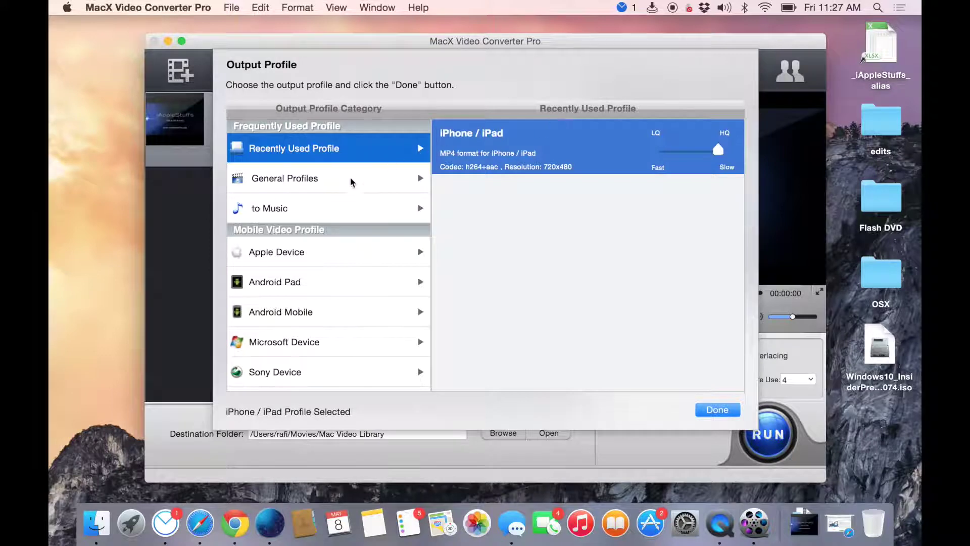
# Choose the iPhone / iPad MP4 output profile from General Profiles
pyautogui.click(354, 180)
pyautogui.scroll(-5, 555, 310)
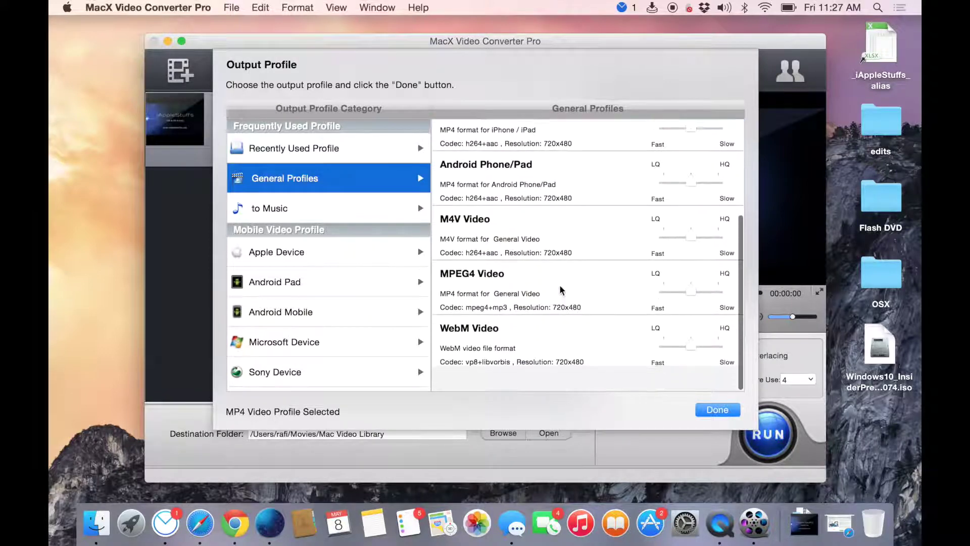
pyautogui.scroll(5, 554, 306)
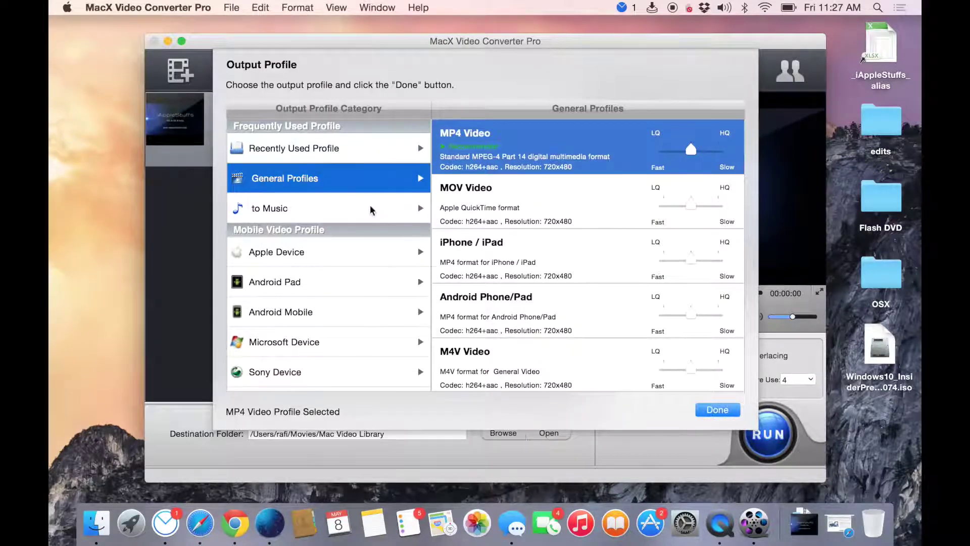
pyautogui.click(486, 275)
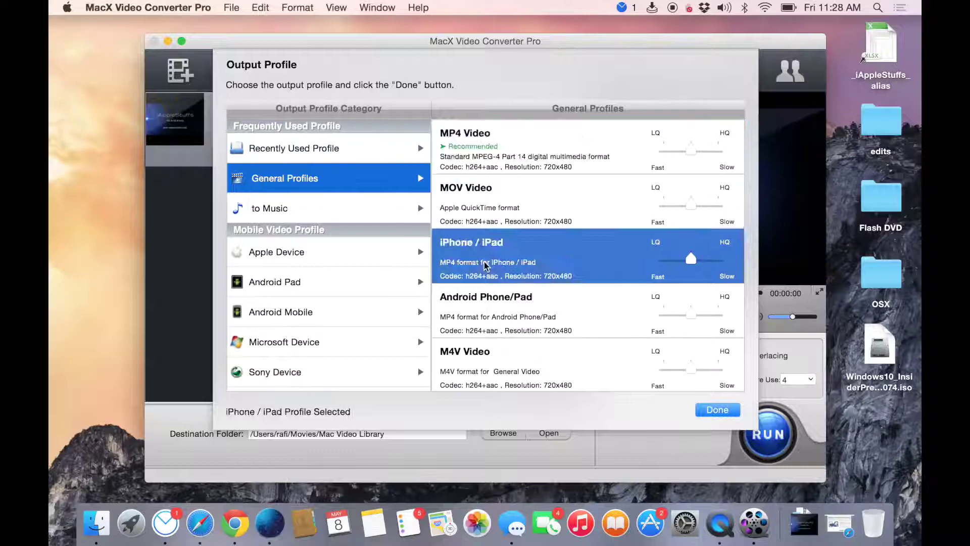
pyautogui.click(717, 410)
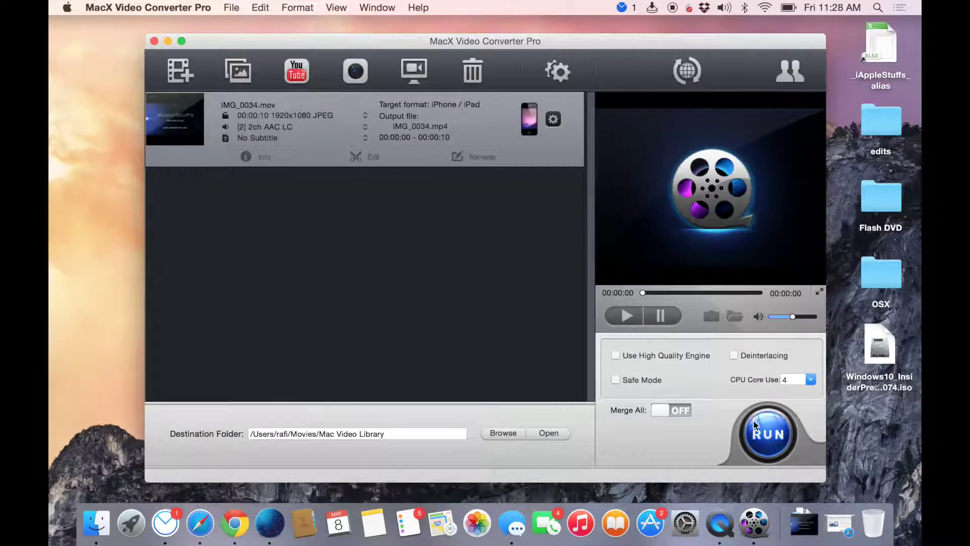
# Run the conversion, play IMG_0034.mp4 in QuickTime, then close the player and folder
pyautogui.click(768, 429)
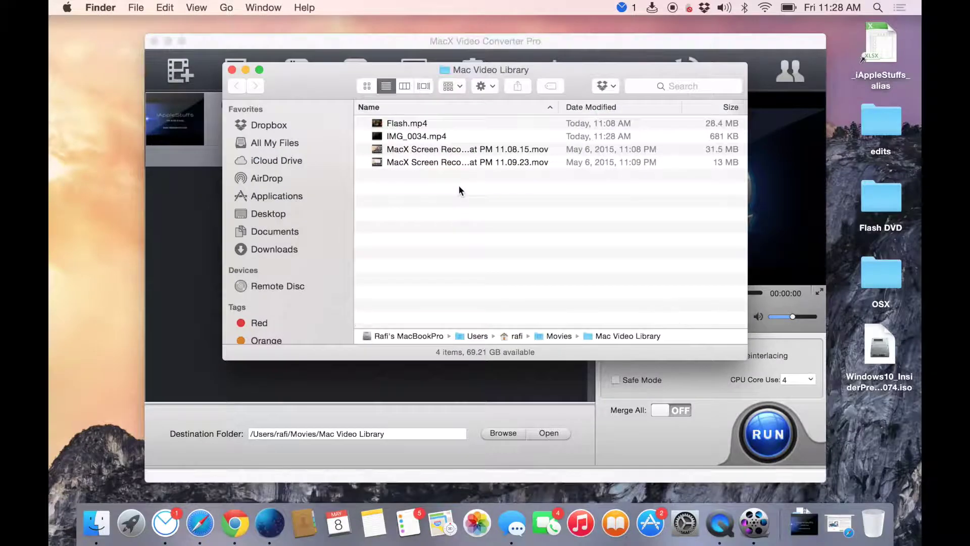
pyautogui.click(407, 136)
pyautogui.doubleClick(407, 136)
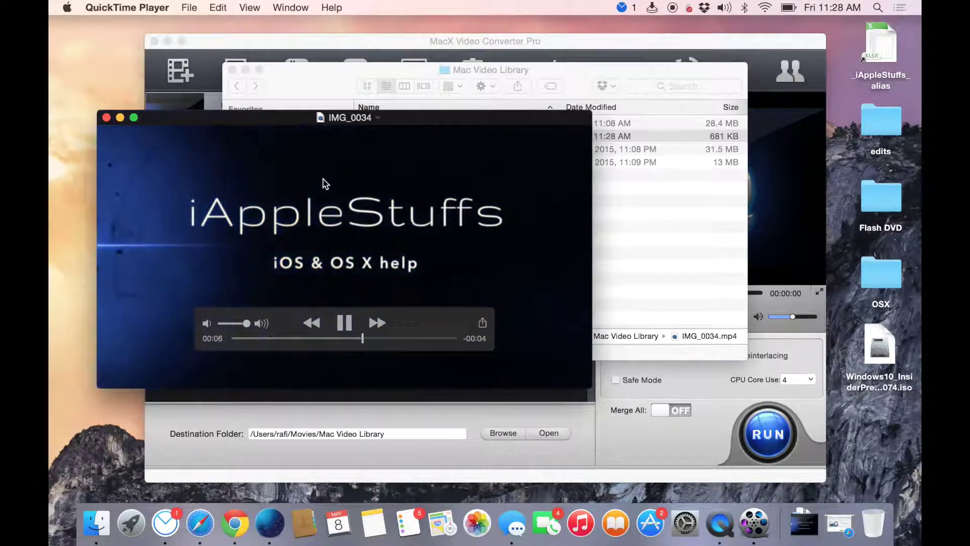
pyautogui.click(108, 119)
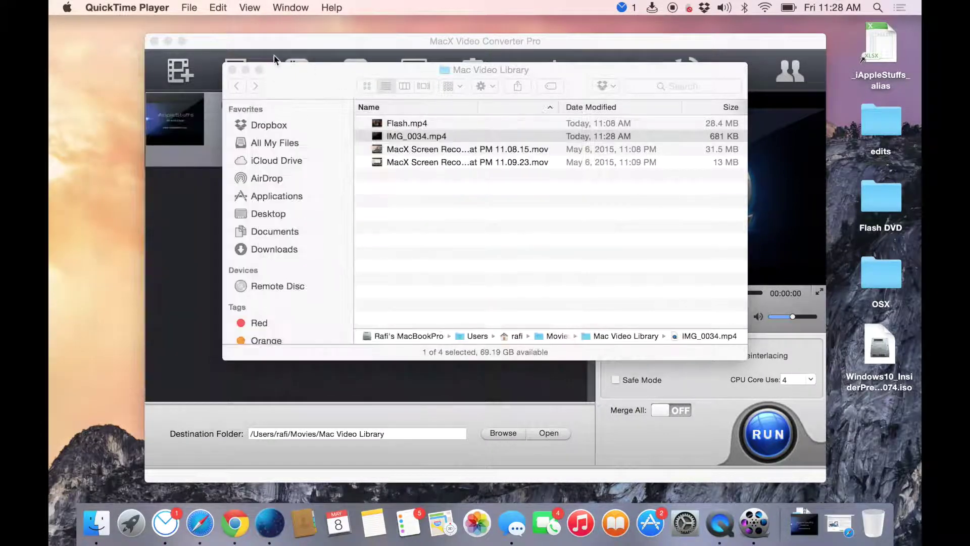
pyautogui.click(232, 70)
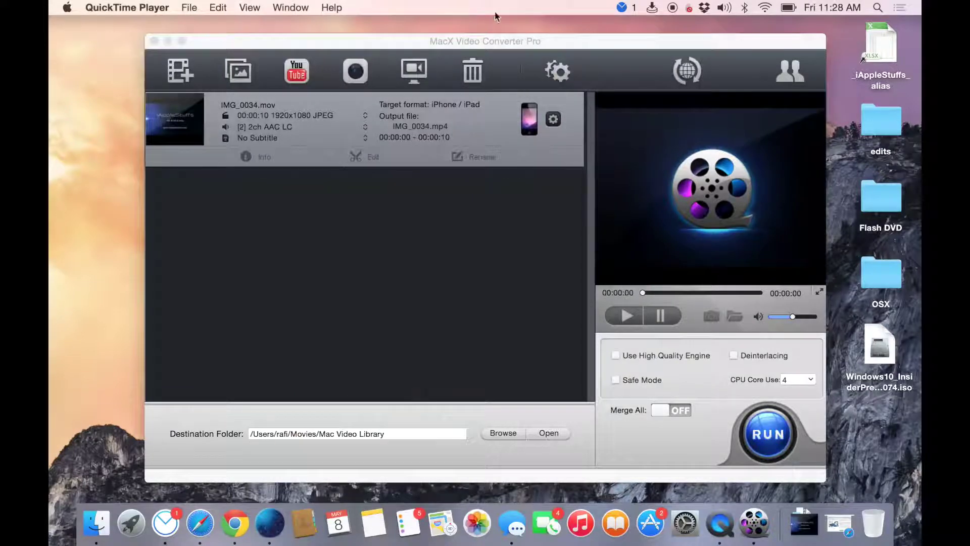
pyautogui.click(294, 73)
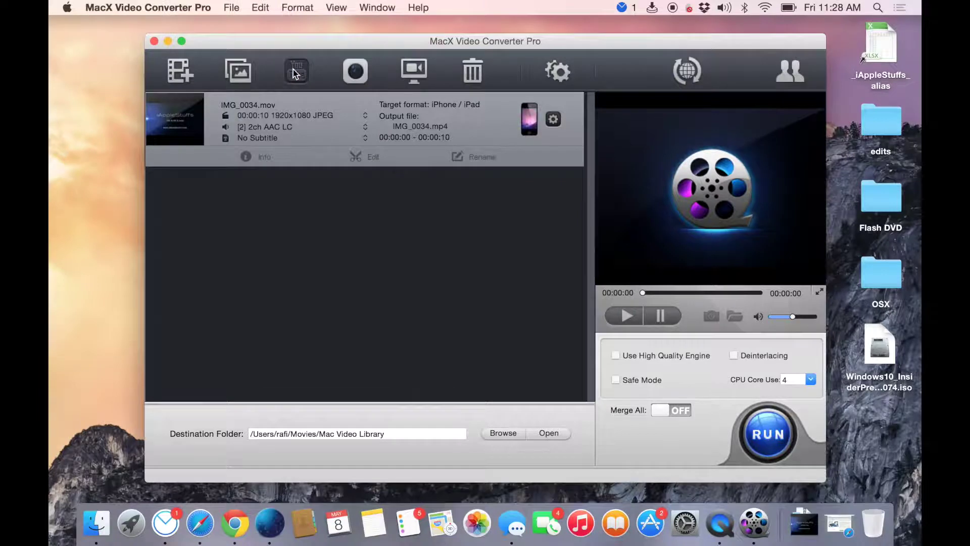
pyautogui.click(293, 68)
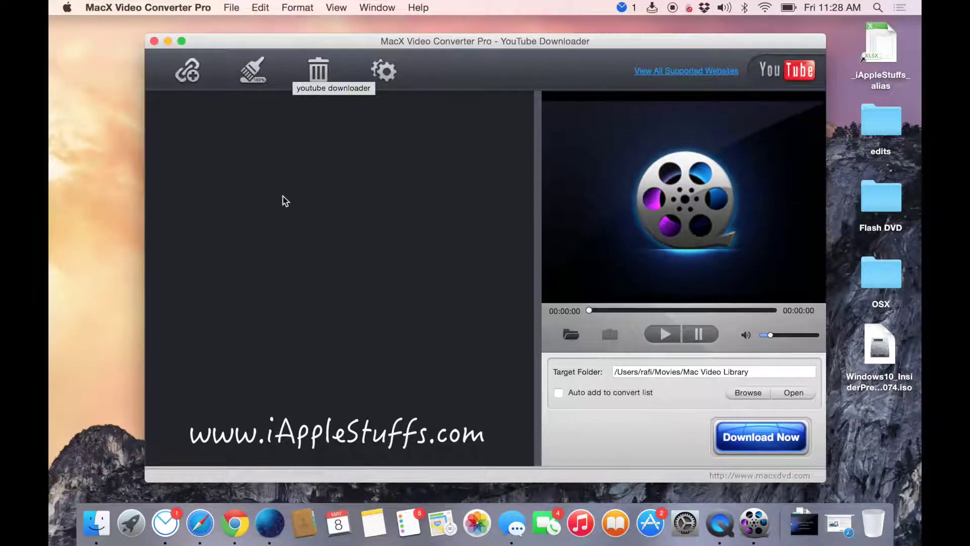
pyautogui.click(187, 70)
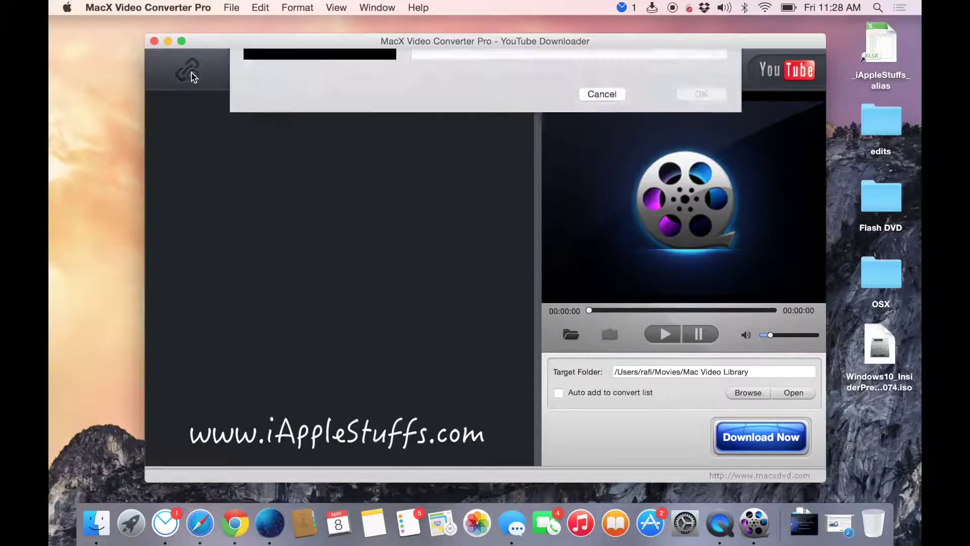
pyautogui.click(393, 114)
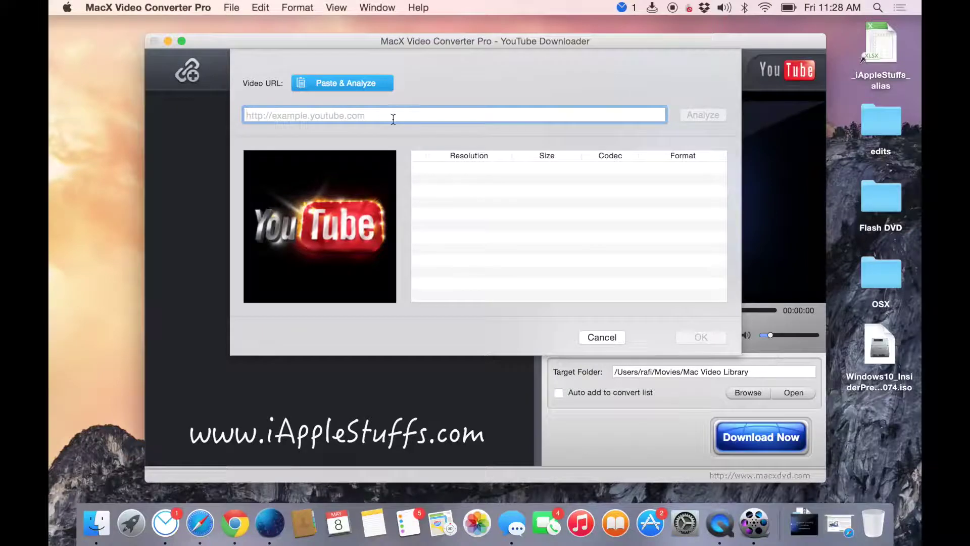
pyautogui.click(602, 337)
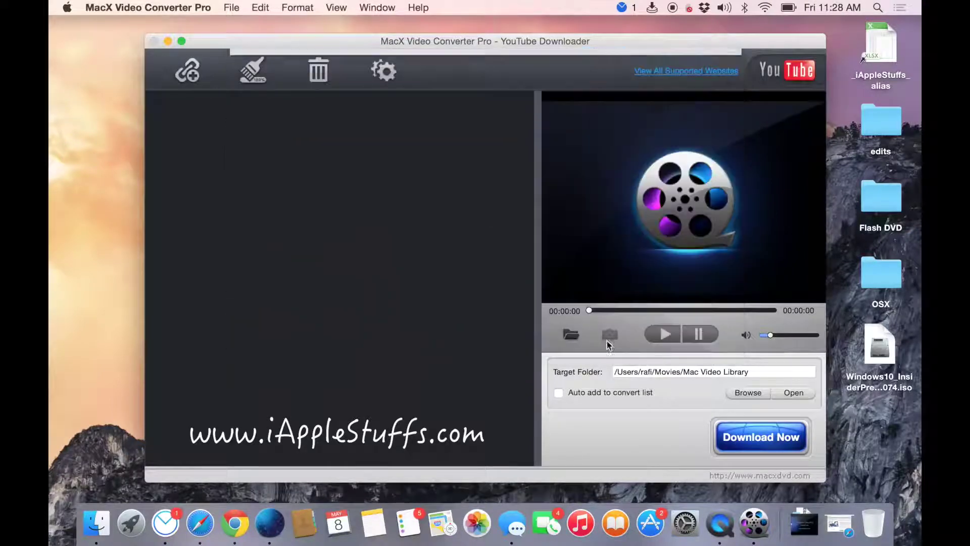
pyautogui.click(154, 42)
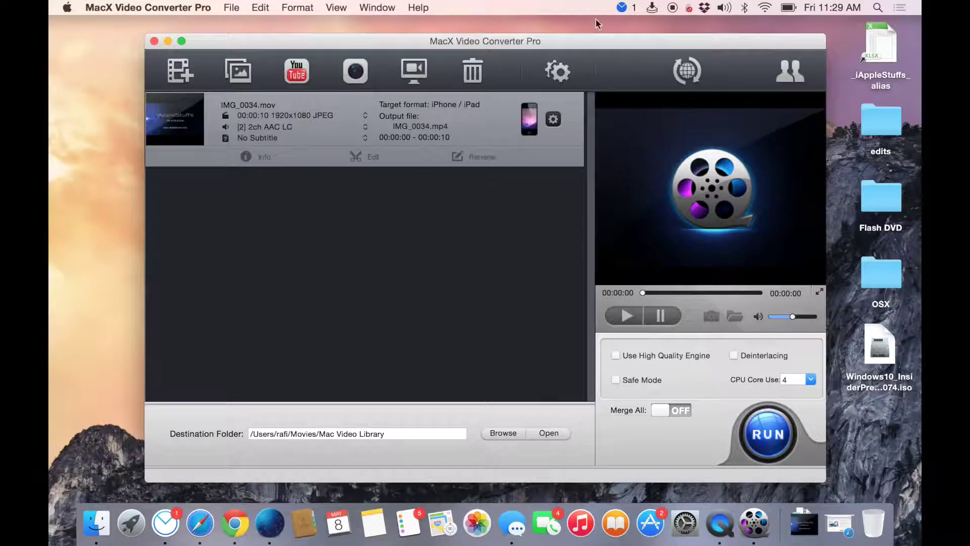
# Quit the converter, view the macxdvd.com Free Edition page in Safari, then close Safari's window
pyautogui.click(155, 40)
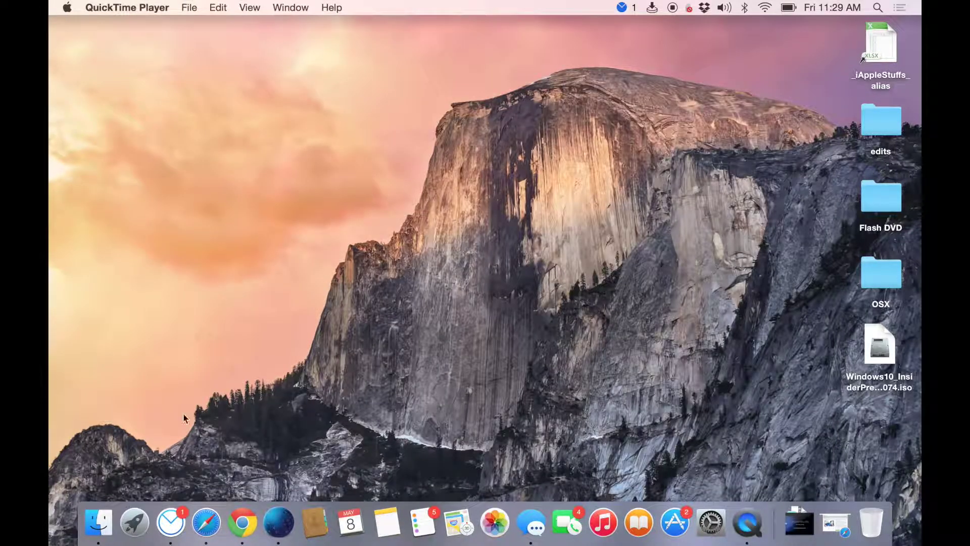
pyautogui.click(207, 522)
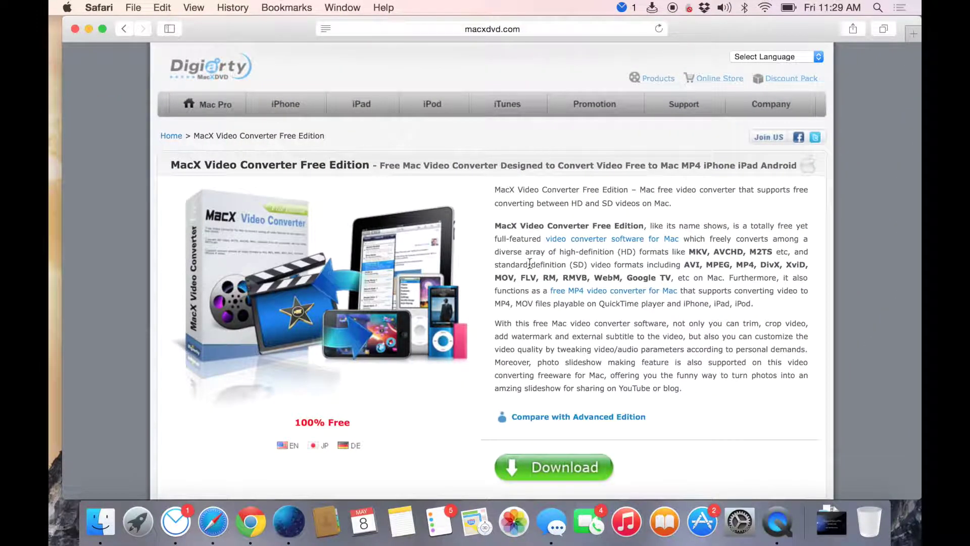
pyautogui.scroll(-3, 530, 264)
pyautogui.scroll(-2, 530, 264)
pyautogui.scroll(2, 528, 261)
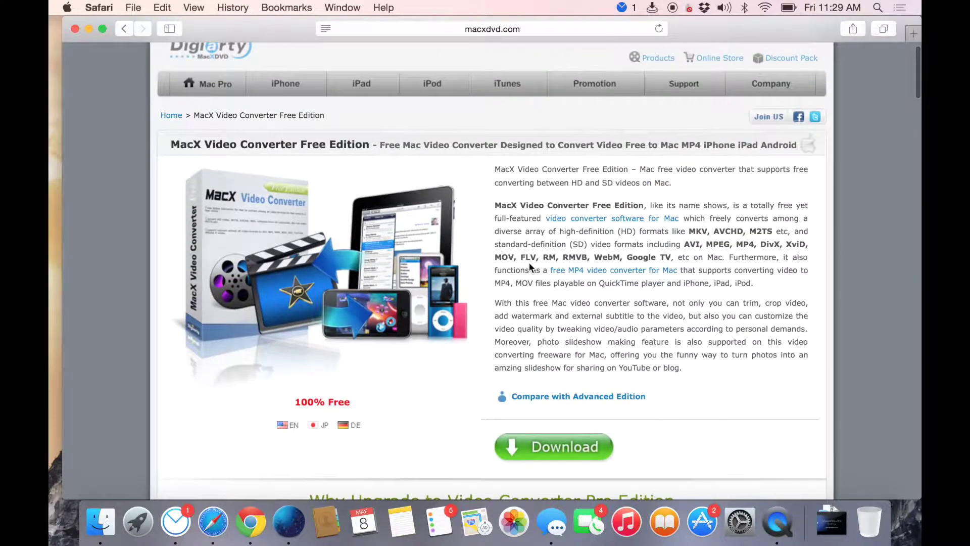
pyautogui.scroll(-5, 528, 261)
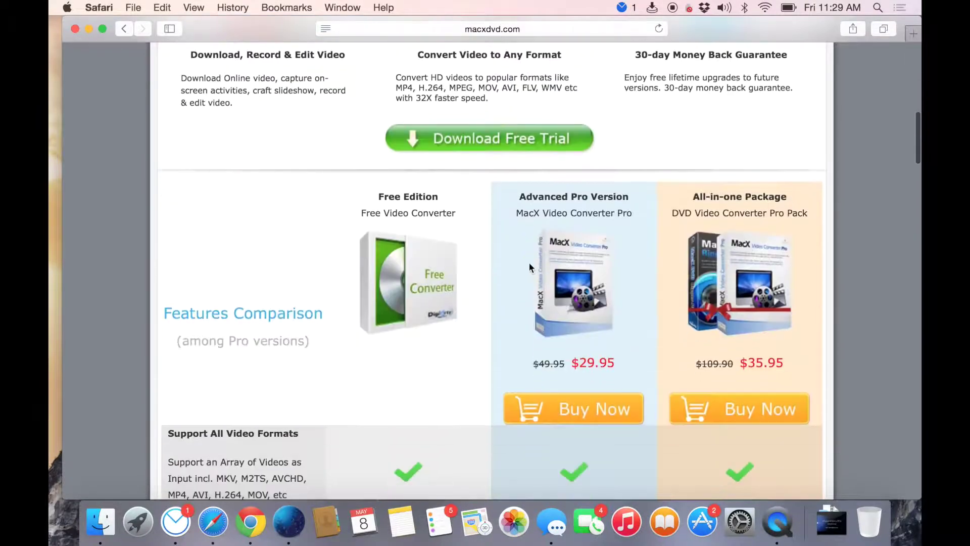
pyautogui.scroll(-4, 528, 262)
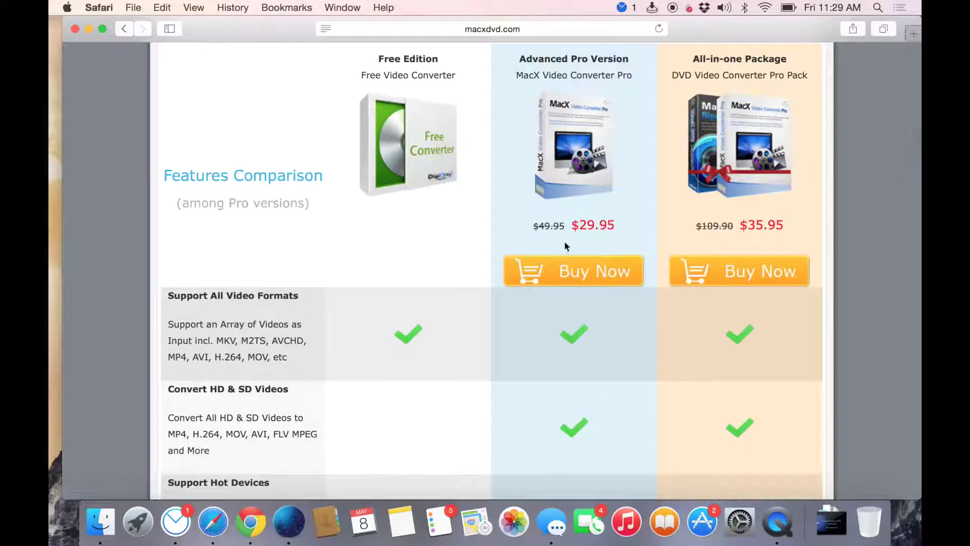
pyautogui.scroll(2, 596, 65)
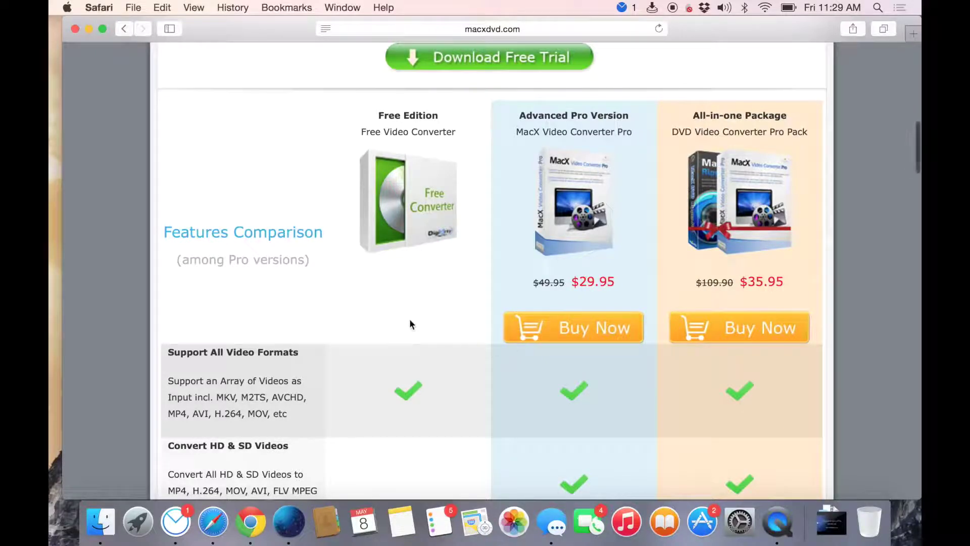
pyautogui.scroll(-3, 410, 323)
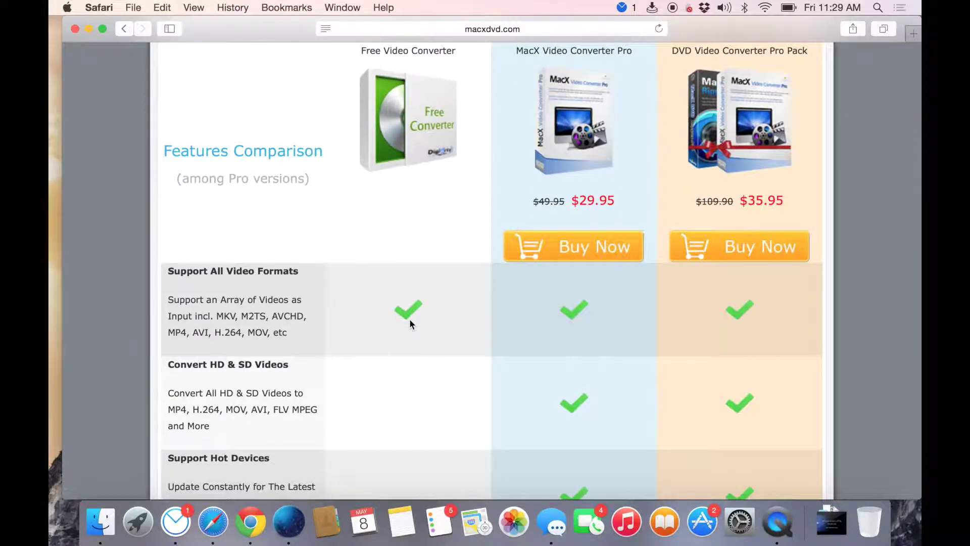
pyautogui.scroll(20, 409, 323)
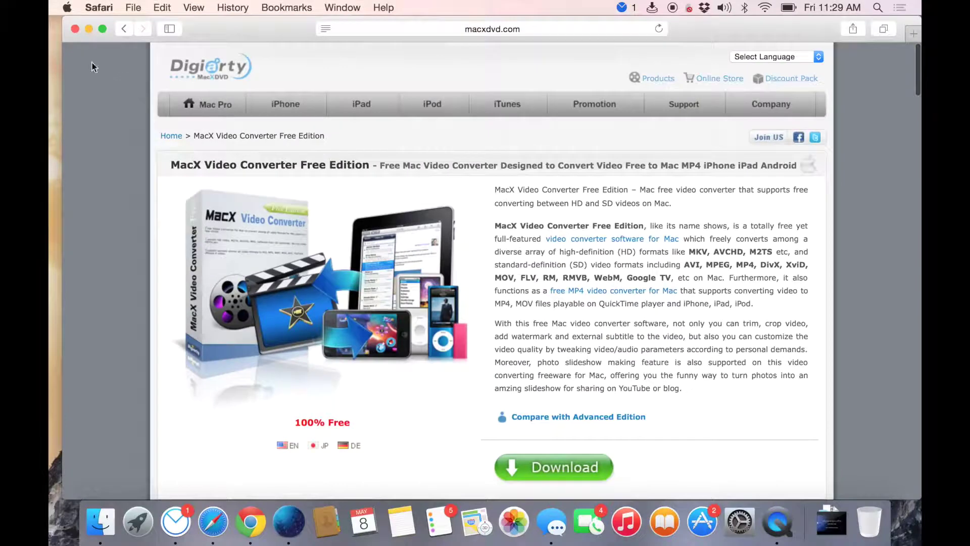
pyautogui.click(75, 29)
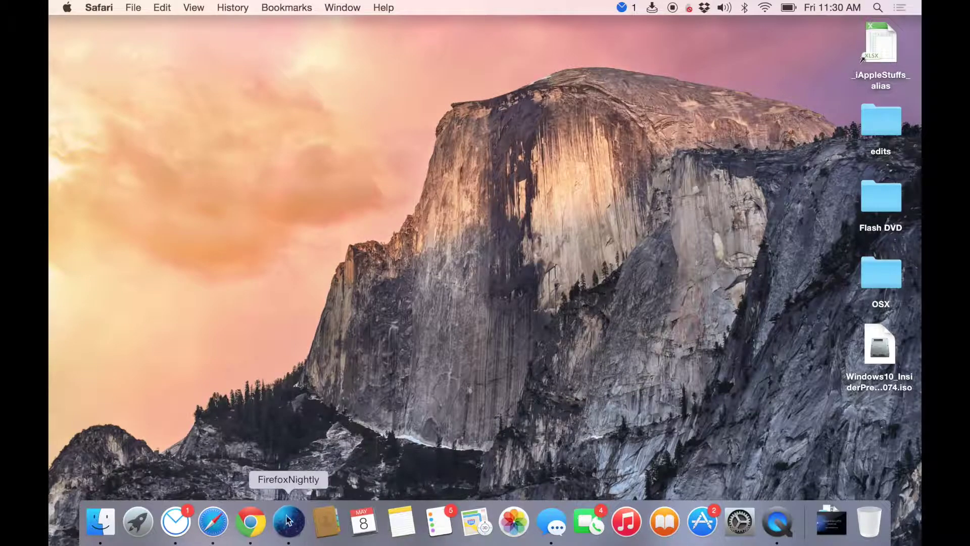
pyautogui.click(214, 522)
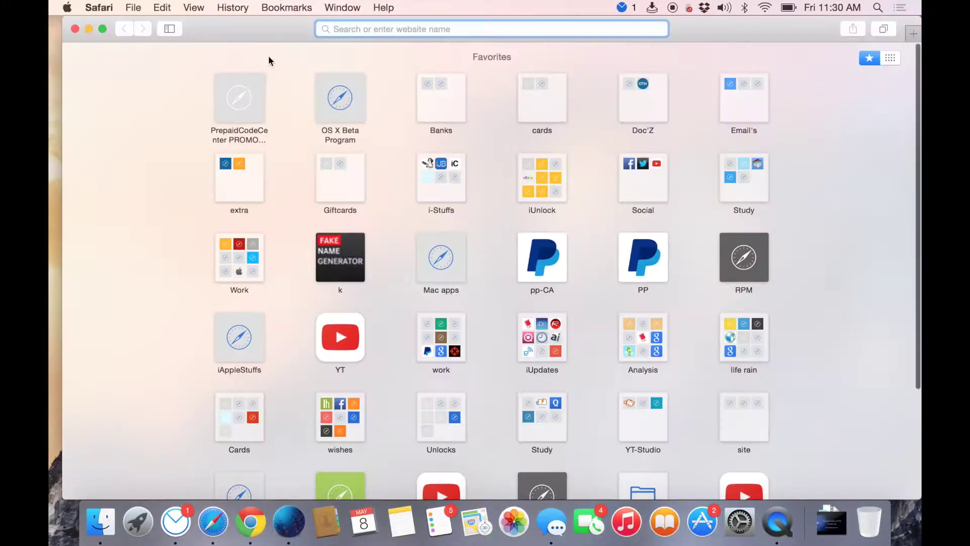
pyautogui.click(75, 29)
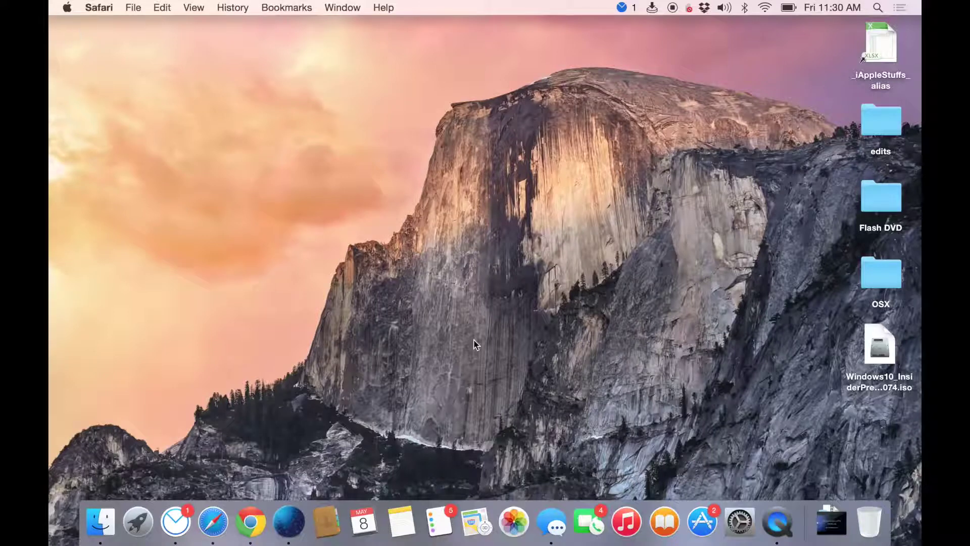